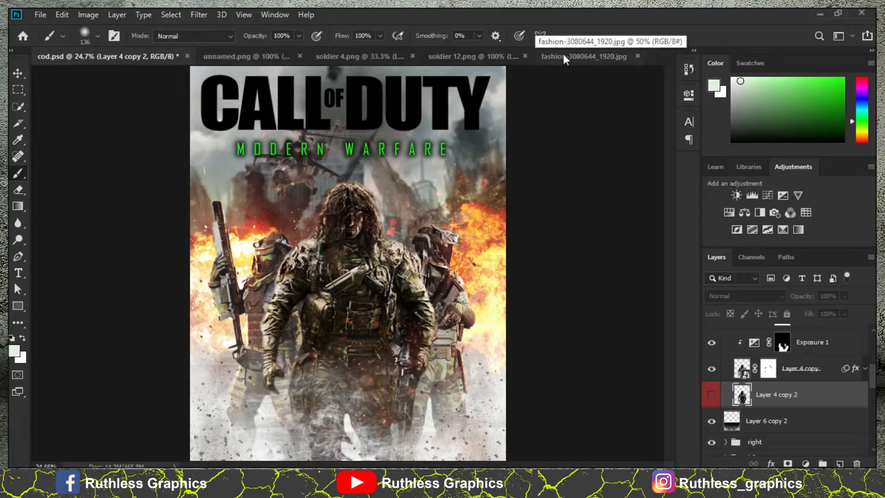
- Cycle forward through all the open documents and back again to cod.psd
{"action": "key", "text": "ctrl+Tab"}
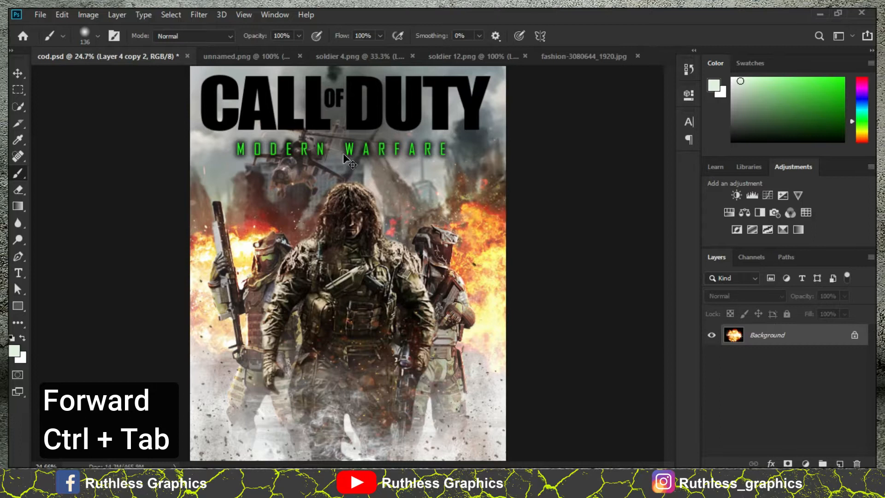
{"action": "key", "text": "ctrl+Tab"}
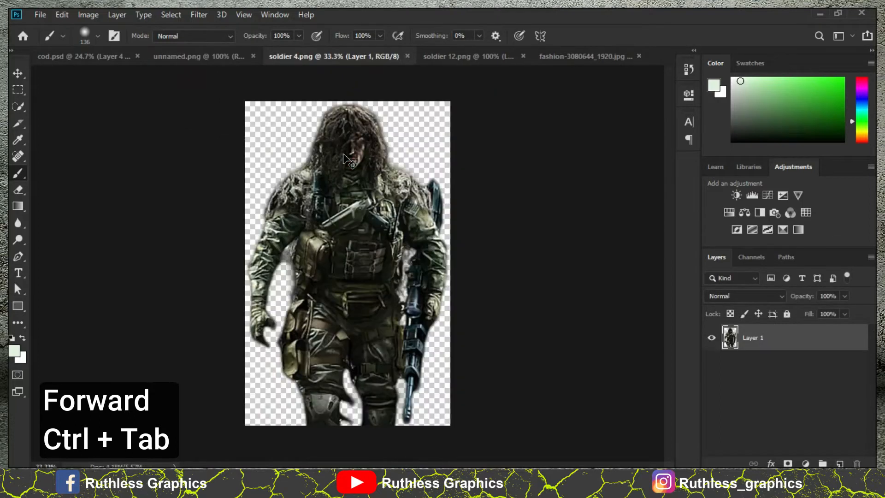
{"action": "key", "text": "ctrl+Tab"}
{"action": "key", "text": "ctrl+Tab"}
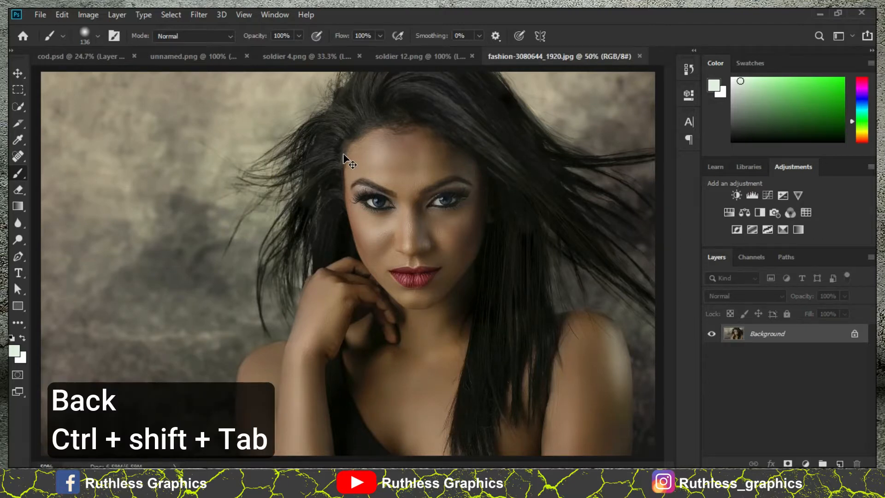
{"action": "key", "text": "ctrl+shift+Tab"}
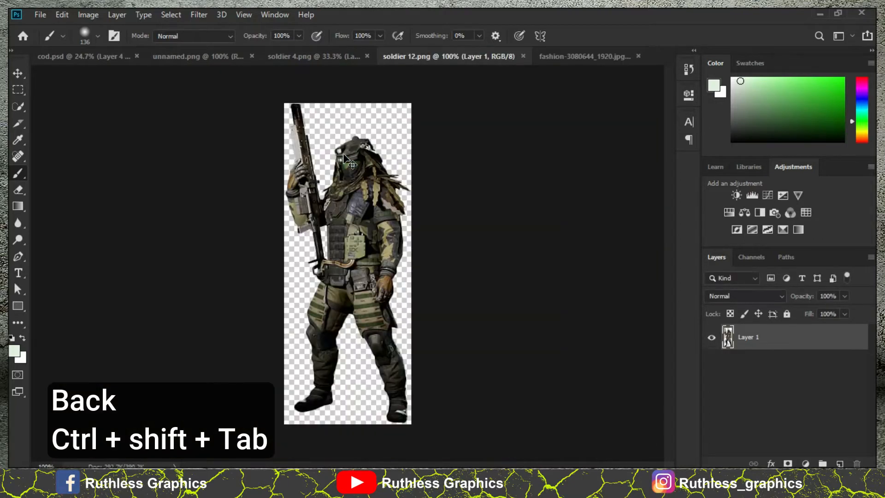
{"action": "key", "text": "ctrl+shift+Tab"}
{"action": "key", "text": "ctrl+shift+Tab"}
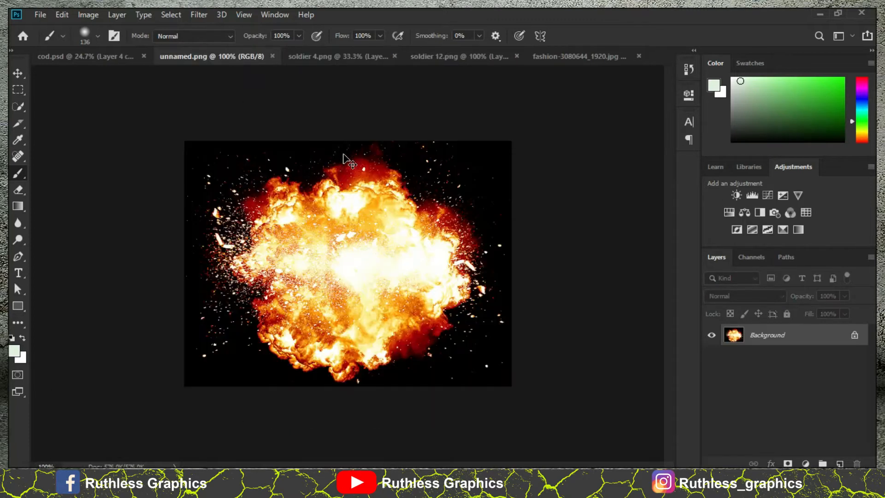
{"action": "key", "text": "ctrl+shift+Tab"}
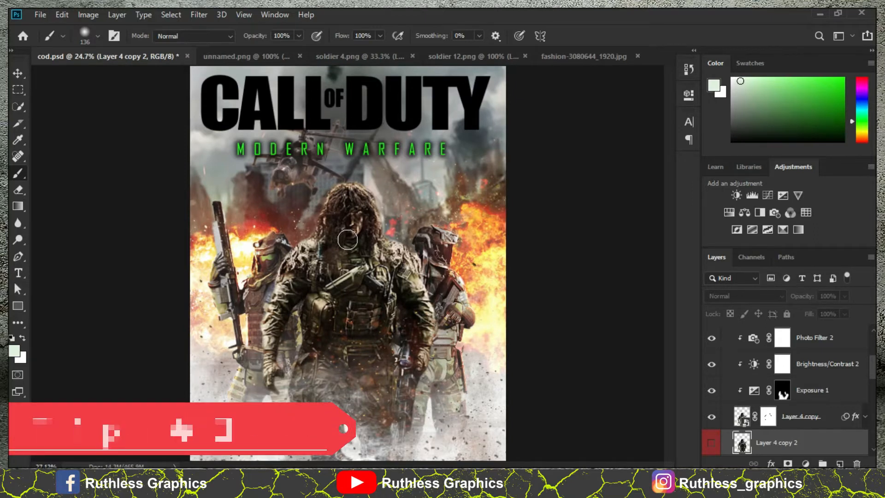
- Zoom in on the central soldier in the poster and pan around his face and chest
{"action": "scroll", "coordinate": [347, 239], "scroll_direction": "up", "scroll_amount": 5}
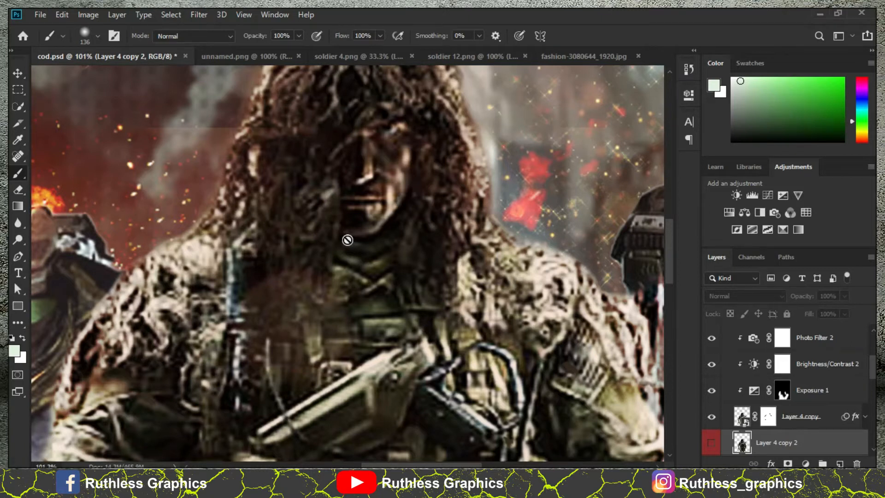
{"action": "scroll", "coordinate": [348, 240], "scroll_direction": "down", "scroll_amount": 5}
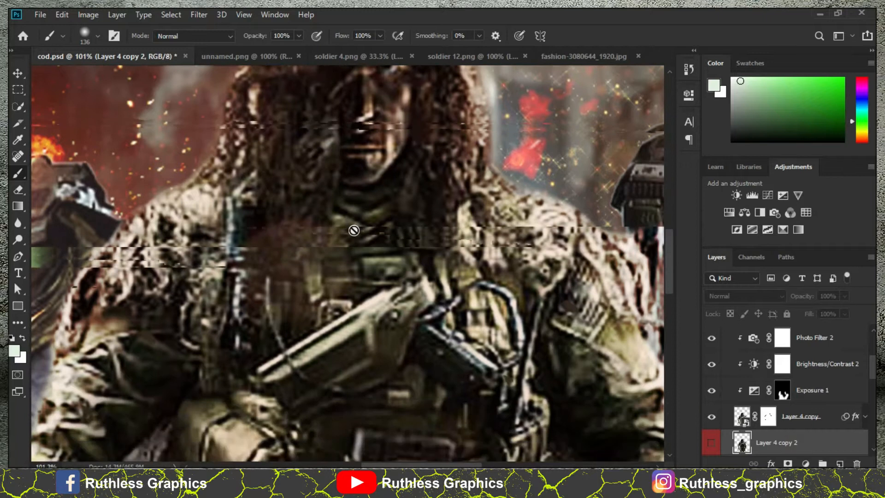
{"action": "scroll", "coordinate": [369, 205], "scroll_direction": "up", "scroll_amount": 4}
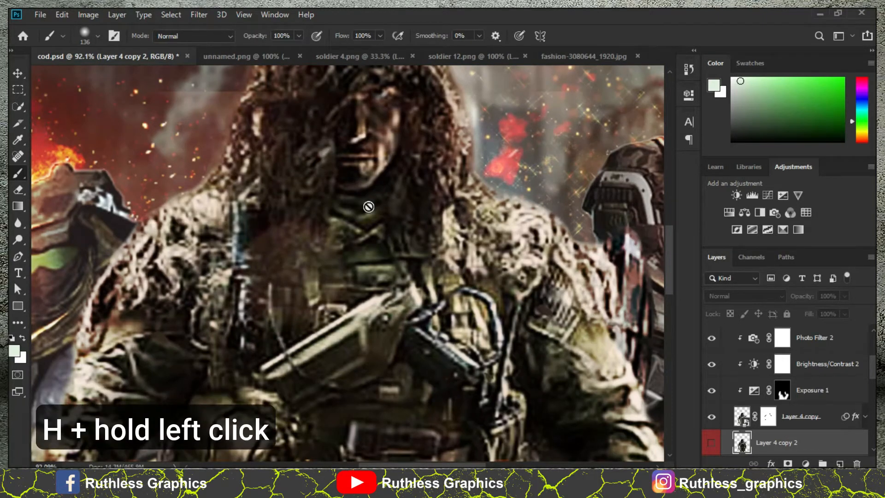
{"action": "key", "text": "h"}
{"action": "left_click_drag", "start_coordinate": [367, 205], "coordinate": [342, 231]}
{"action": "key", "text": "b"}
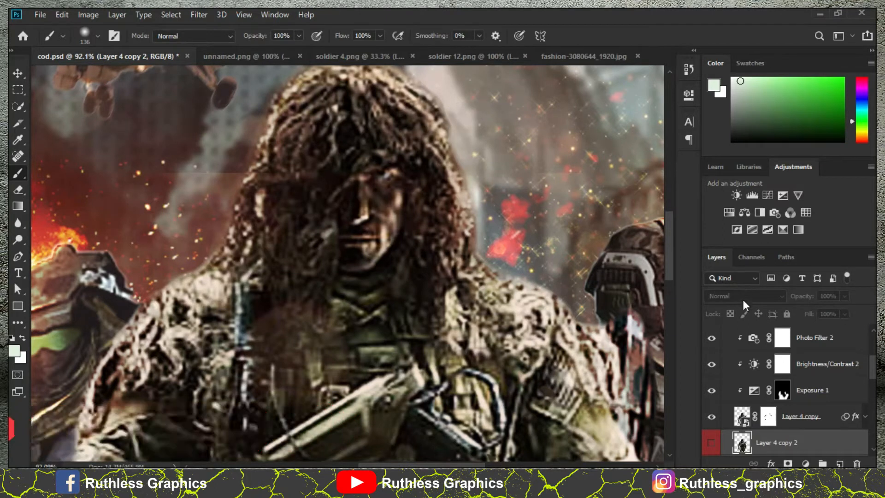
- Fit the poster in view, isolate the background city layer (Layer 1), and restore the visibility of all other layers
{"action": "scroll", "coordinate": [752, 338], "scroll_direction": "down", "scroll_amount": 6}
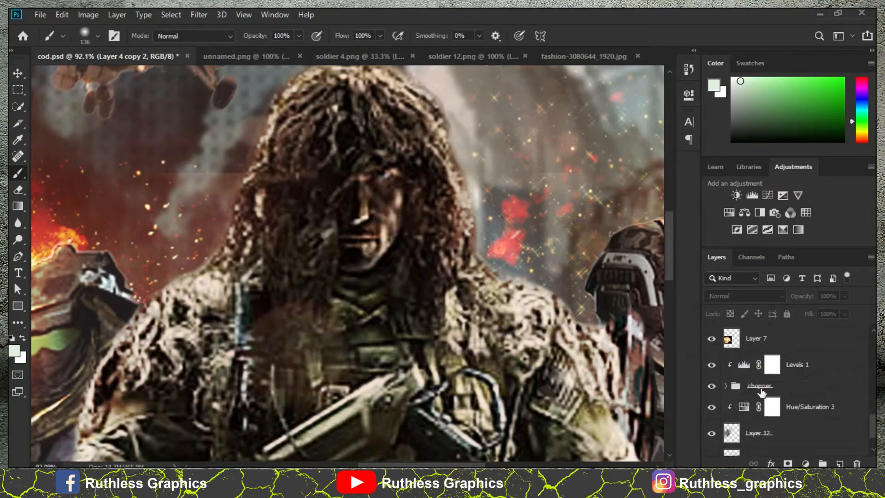
{"action": "key", "text": "ctrl+0"}
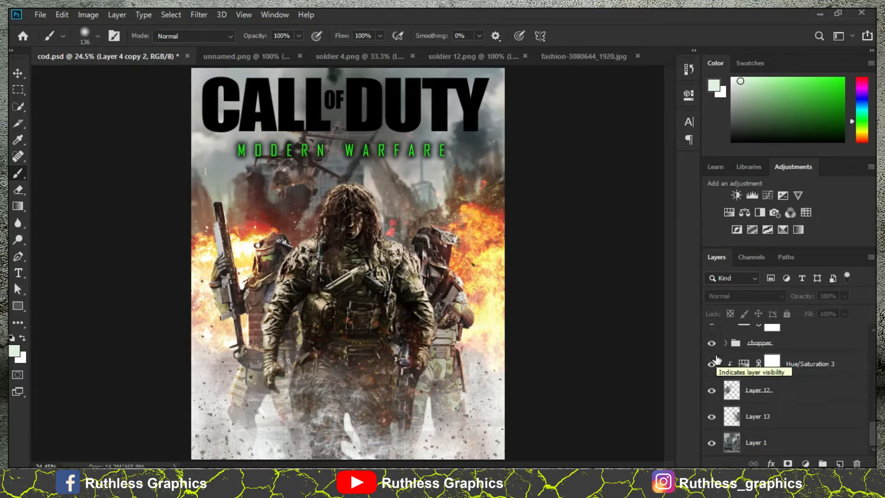
{"action": "left_click", "coordinate": [712, 445], "text": "alt"}
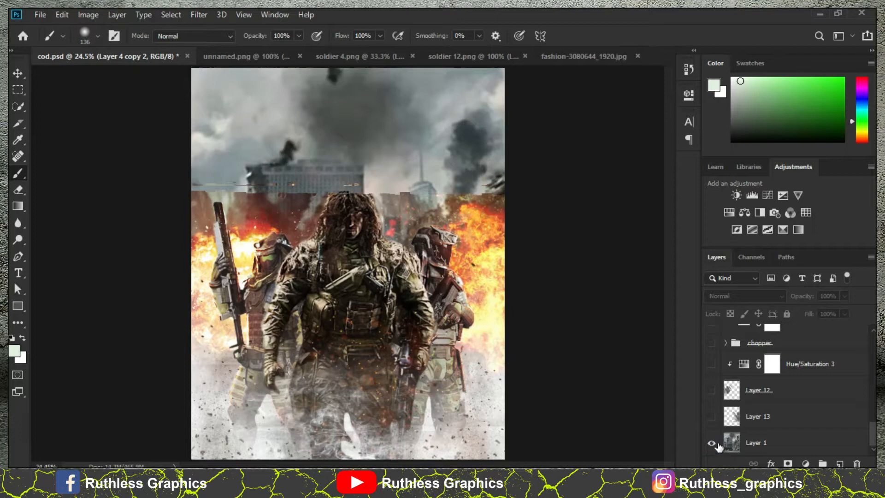
{"action": "left_click", "coordinate": [741, 448]}
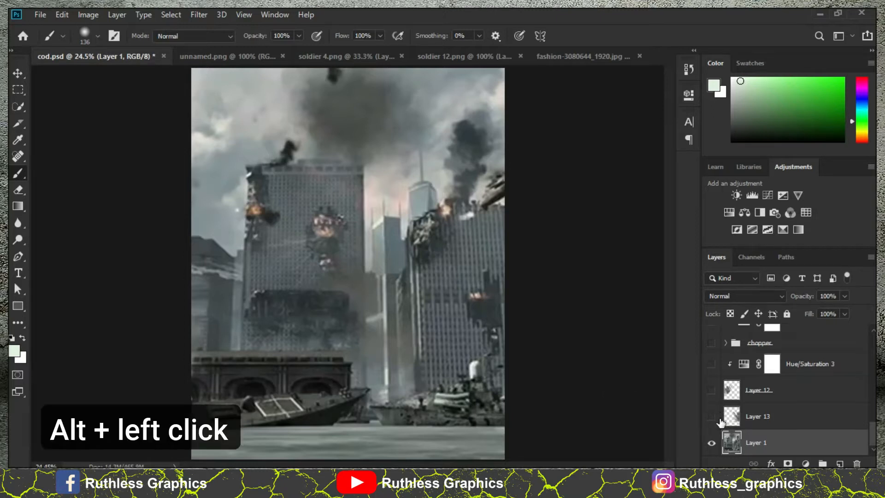
{"action": "left_click", "coordinate": [711, 444], "text": "alt"}
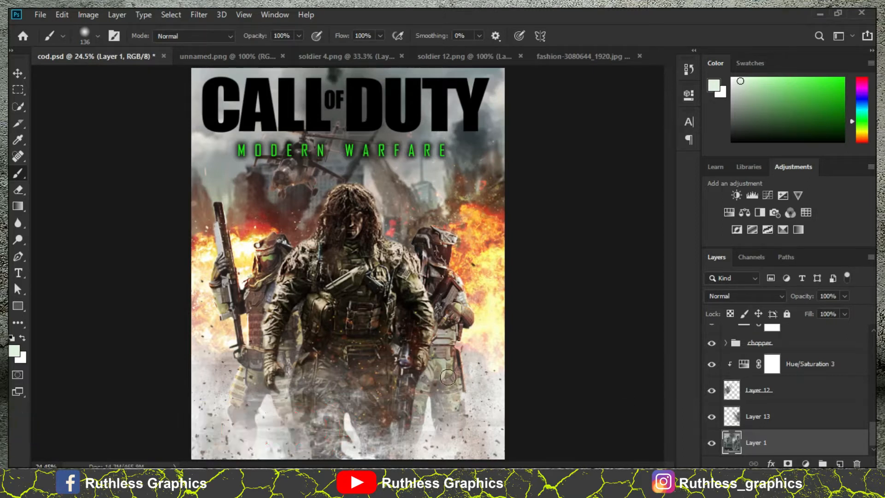
- Duplicate Layer 6 copy in place and delete the duplicate
{"action": "scroll", "coordinate": [773, 413], "scroll_direction": "up", "scroll_amount": 5}
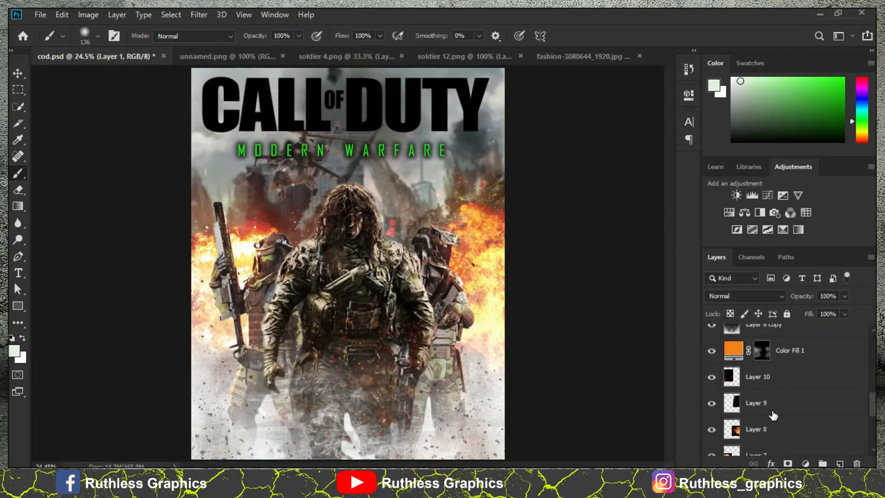
{"action": "scroll", "coordinate": [772, 415], "scroll_direction": "up", "scroll_amount": 1}
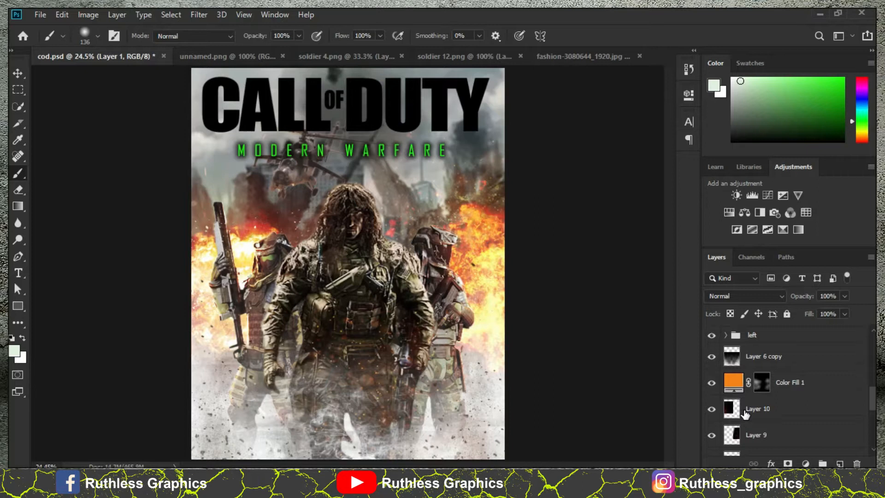
{"action": "scroll", "coordinate": [745, 414], "scroll_direction": "up", "scroll_amount": 2}
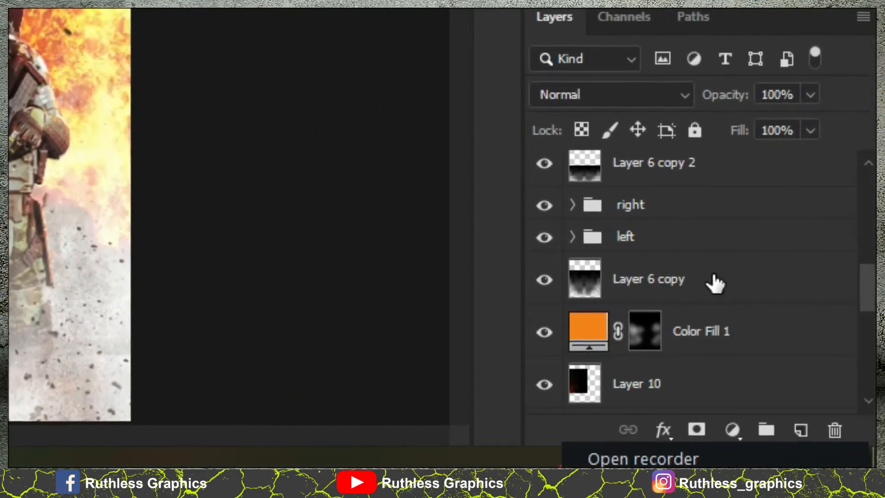
{"action": "left_click", "coordinate": [759, 342]}
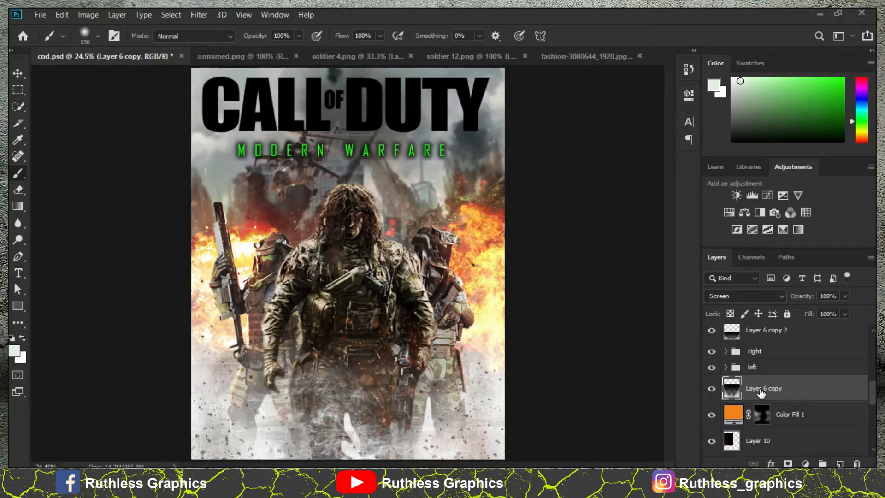
{"action": "key", "text": "ctrl+j"}
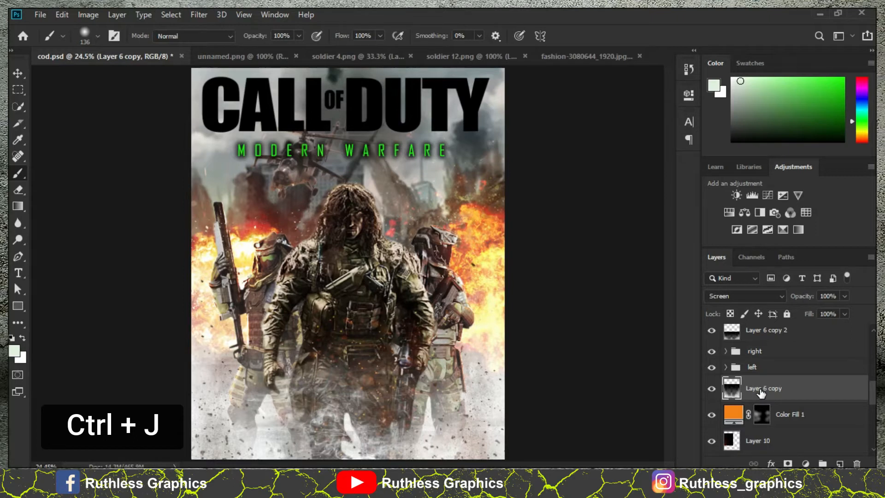
{"action": "key", "text": "ctrl+j"}
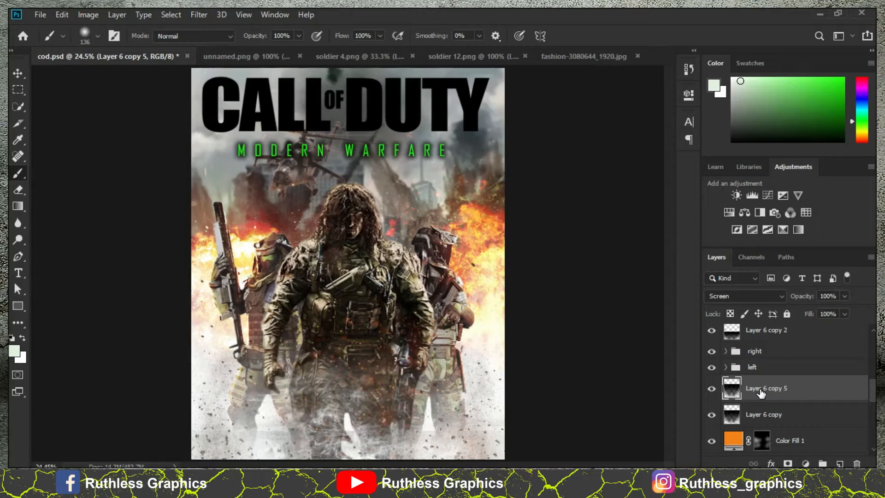
{"action": "key", "text": "Delete"}
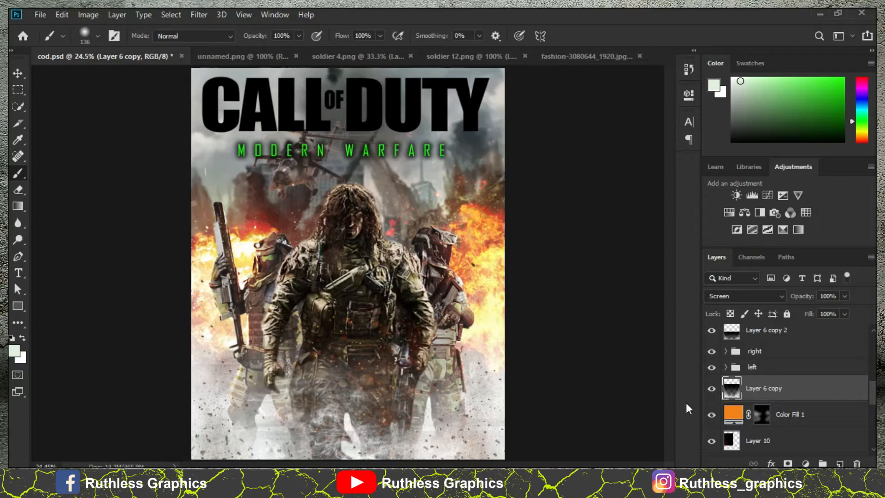
- Copy Layer 6 copy to just above the "right" group in the layer stack and delete that copy
{"action": "scroll", "coordinate": [844, 401], "scroll_direction": "up", "scroll_amount": 2}
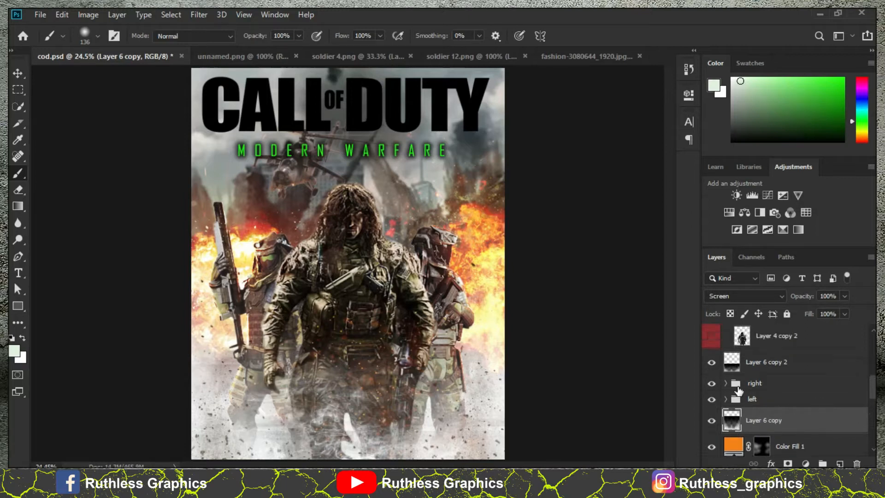
{"action": "scroll", "coordinate": [759, 411], "scroll_direction": "down", "scroll_amount": 1}
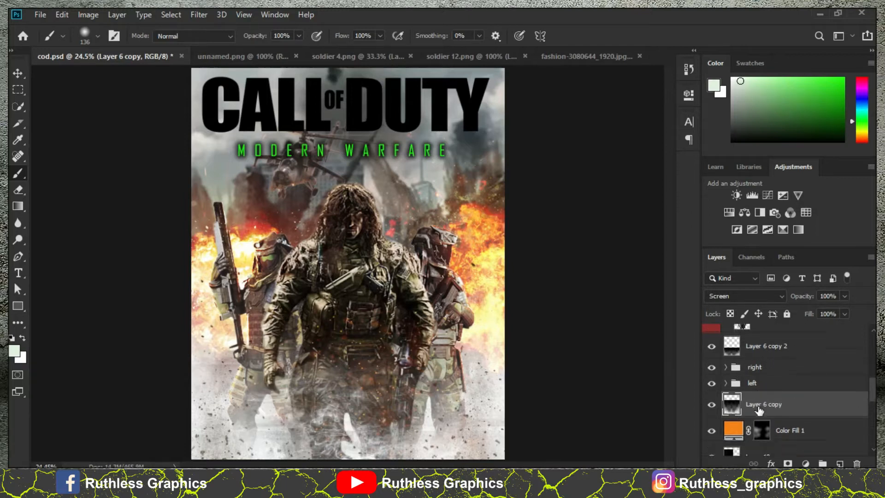
{"action": "scroll", "coordinate": [758, 410], "scroll_direction": "down", "scroll_amount": 1}
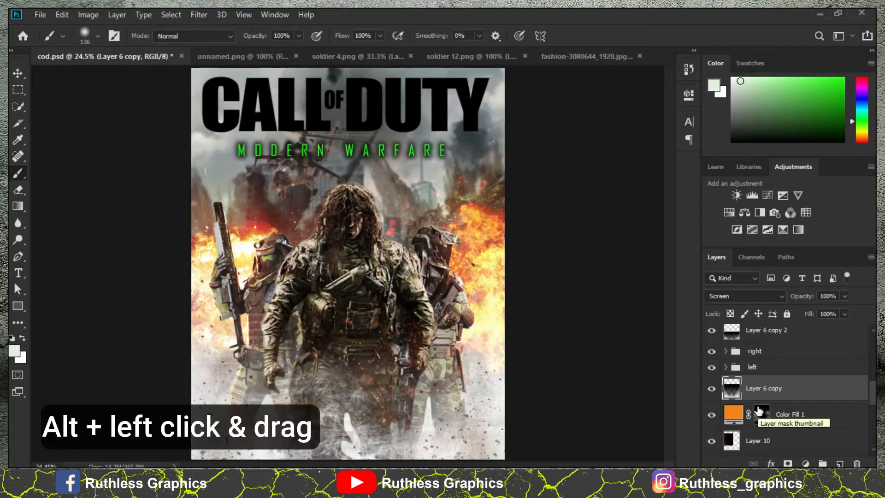
{"action": "left_click_drag", "start_coordinate": [806, 396], "coordinate": [803, 350]}
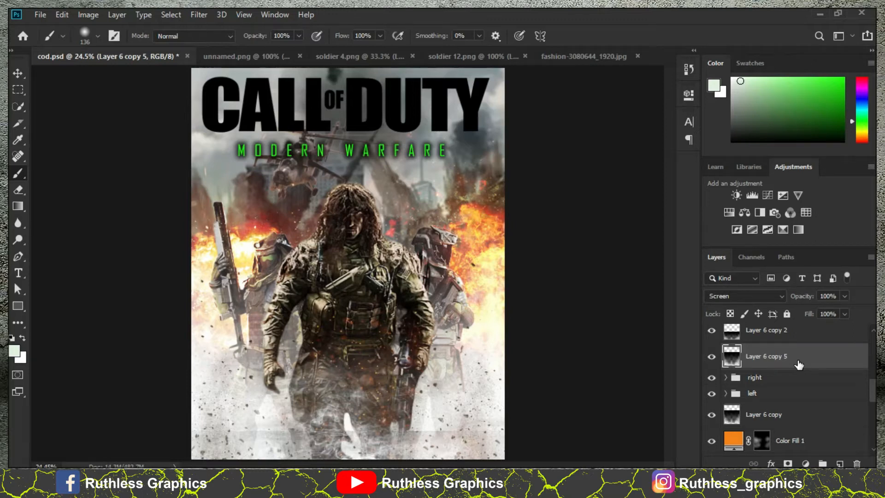
{"action": "key", "text": "Delete"}
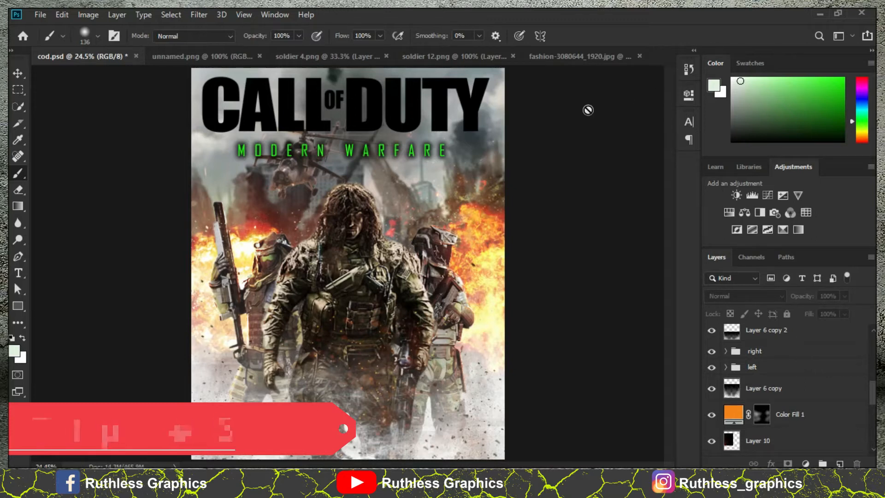
- Switch to the fashion-3080644_1920.jpg document and add a new empty layer above the Background
{"action": "left_click", "coordinate": [581, 56]}
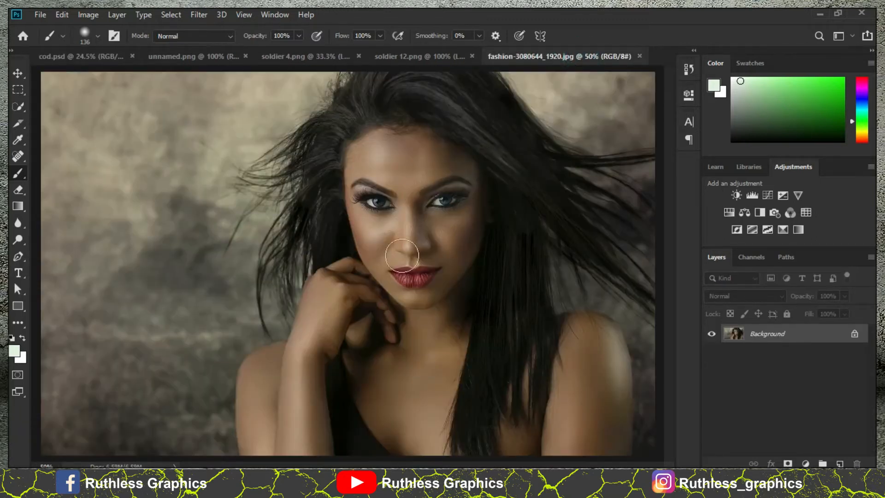
{"action": "left_click", "coordinate": [833, 463]}
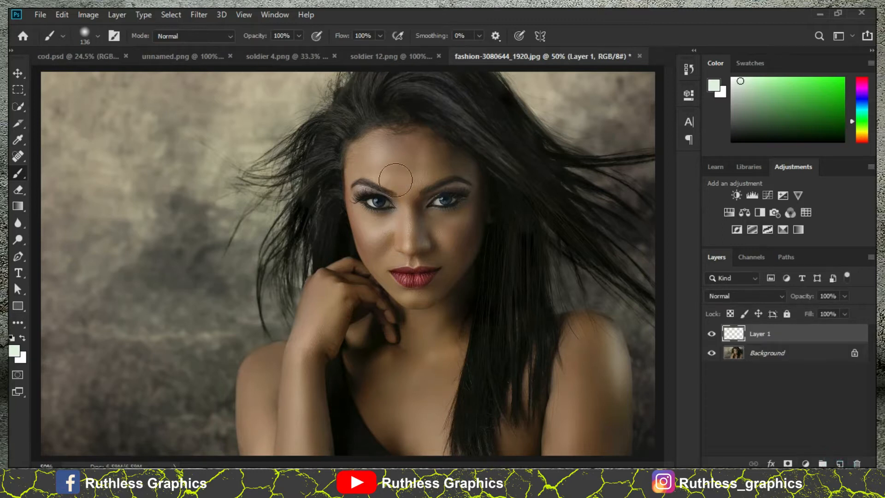
- Brush pale strokes over the woman's forehead and nose on the new layer, and clear the layer's entire content
{"action": "left_click_drag", "start_coordinate": [396, 148], "coordinate": [395, 228]}
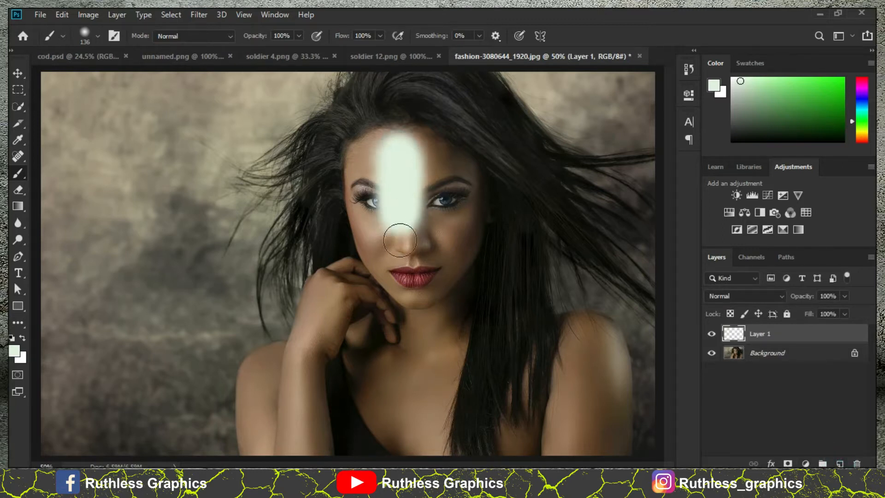
{"action": "mouse_move", "coordinate": [391, 150]}
{"action": "left_mouse_down"}
{"action": "mouse_move", "coordinate": [391, 130]}
{"action": "mouse_move", "coordinate": [372, 169]}
{"action": "left_mouse_up"}
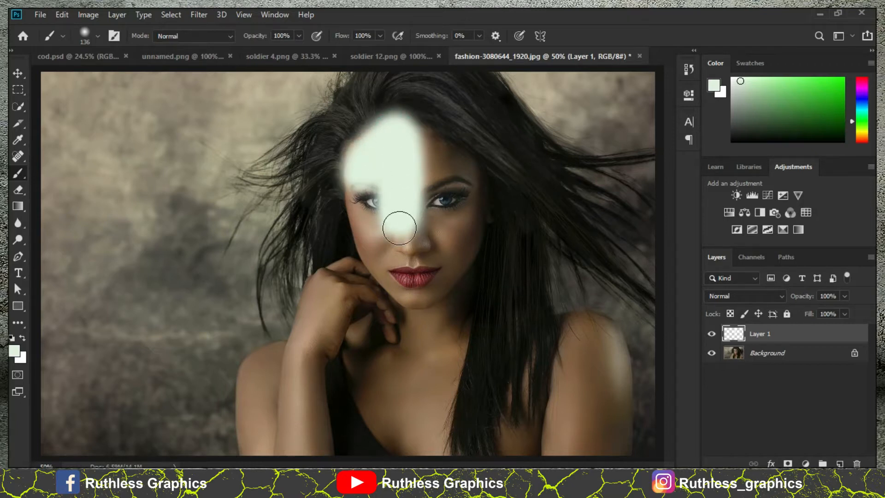
{"action": "key", "text": "ctrl+a"}
{"action": "key", "text": "Delete"}
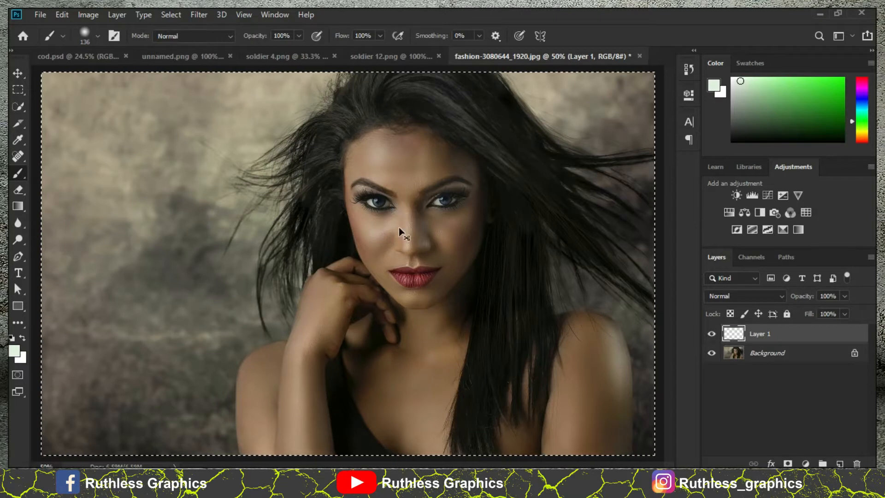
{"action": "key", "text": "ctrl+d"}
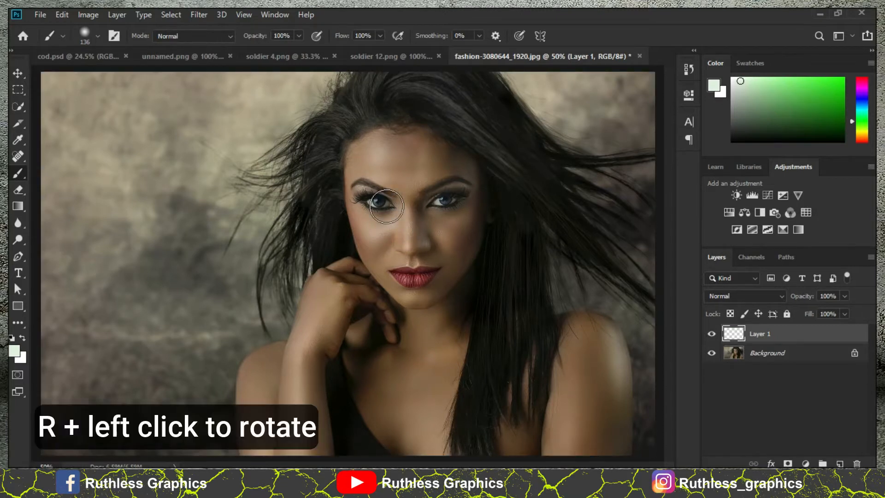
- Paint pale strokes across the woman's forehead with the canvas view rotated counter-clockwise, and return the view to upright
{"action": "key", "text": "r"}
{"action": "mouse_move", "coordinate": [228, 149]}
{"action": "left_mouse_down"}
{"action": "mouse_move", "coordinate": [226, 202]}
{"action": "mouse_move", "coordinate": [246, 261]}
{"action": "left_mouse_up"}
{"action": "mouse_move", "coordinate": [302, 157]}
{"action": "left_mouse_down"}
{"action": "mouse_move", "coordinate": [293, 167]}
{"action": "mouse_move", "coordinate": [359, 111]}
{"action": "left_mouse_up"}
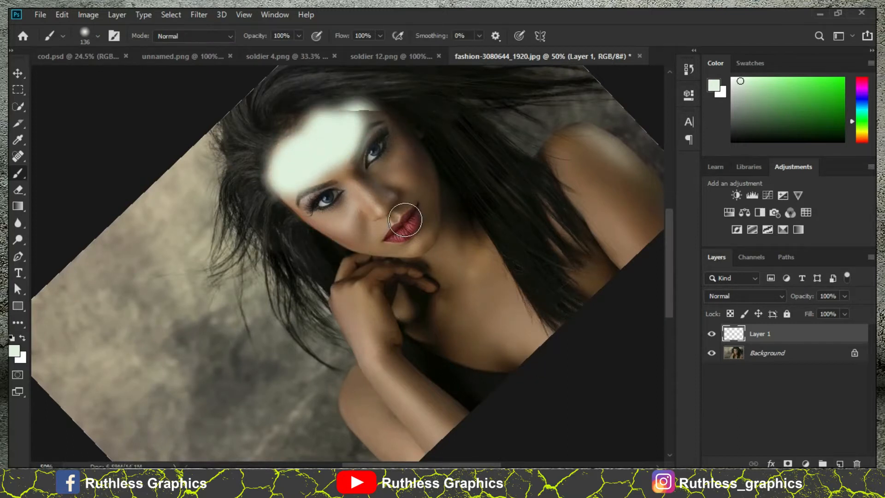
{"action": "key", "text": "Escape"}
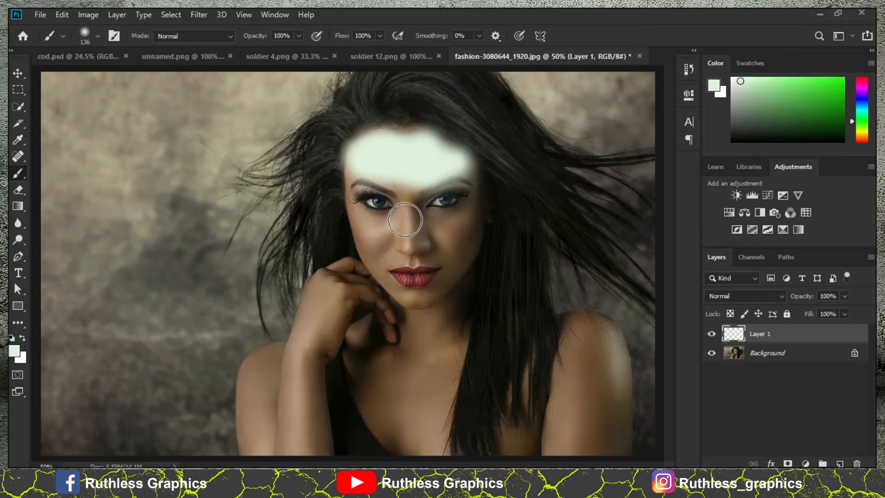
- Delete Layer 1 with its pale forehead strokes, leaving only the Background in the fashion photo document
{"action": "left_click", "coordinate": [797, 336]}
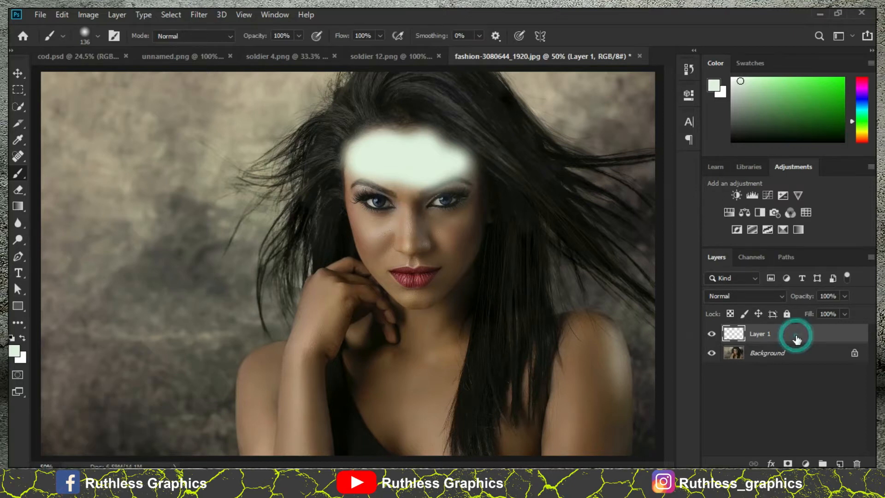
{"action": "key", "text": "Delete"}
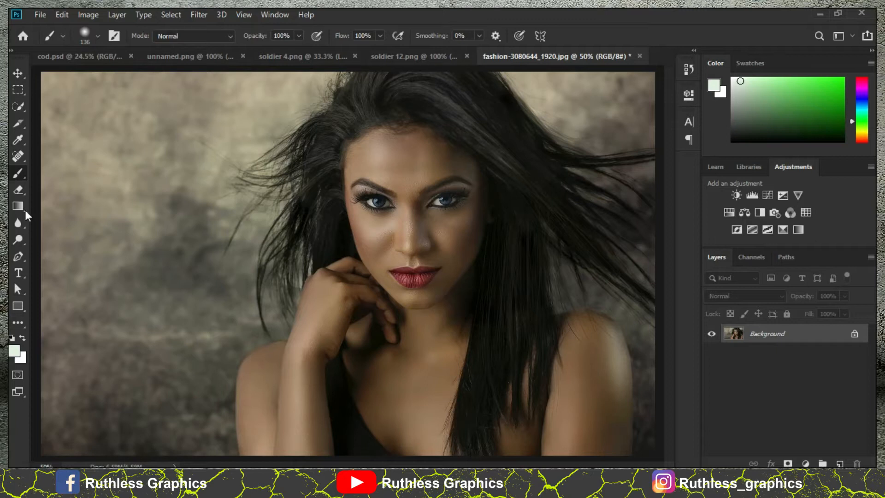
{"action": "left_click_drag", "start_coordinate": [210, 221], "coordinate": [267, 213]}
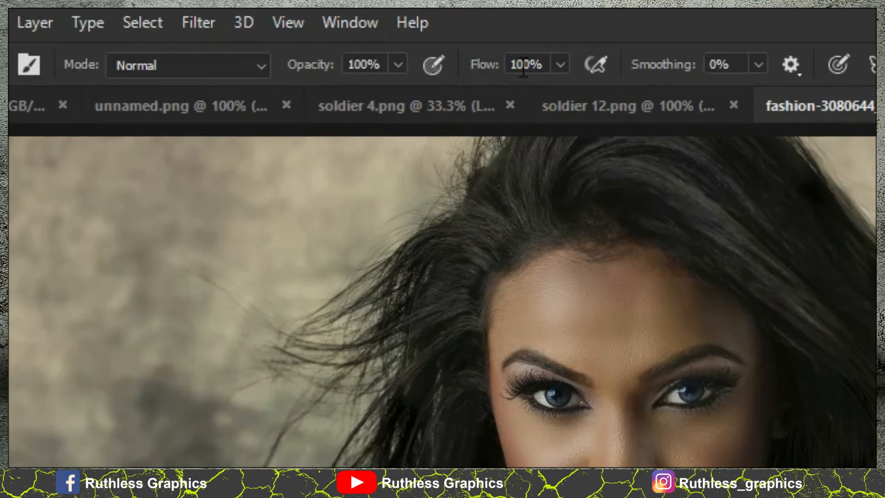
- Lower the brush opacity to 68% and restore it to 100%, and set the flow to 30% and back to 100%
{"action": "left_click", "coordinate": [398, 64]}
{"action": "left_click", "coordinate": [339, 90]}
{"action": "left_click_drag", "start_coordinate": [295, 99], "coordinate": [360, 97]}
{"action": "left_click", "coordinate": [398, 67]}
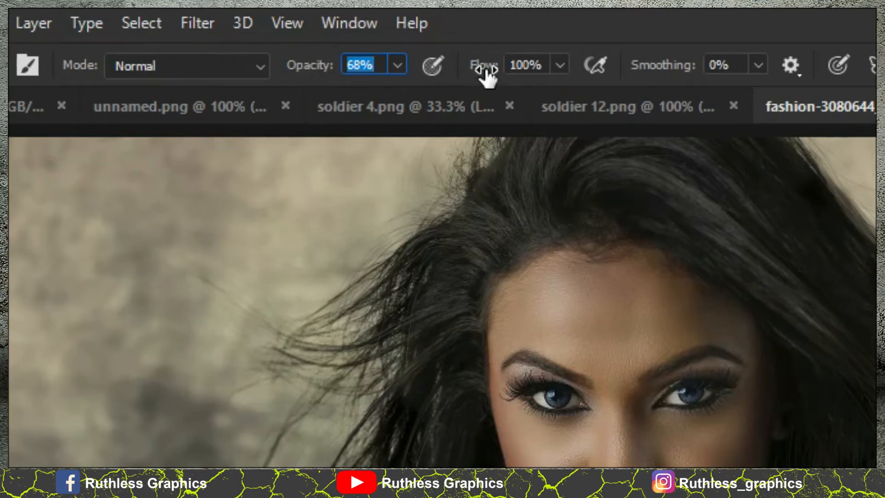
{"action": "left_click_drag", "start_coordinate": [293, 65], "coordinate": [395, 81]}
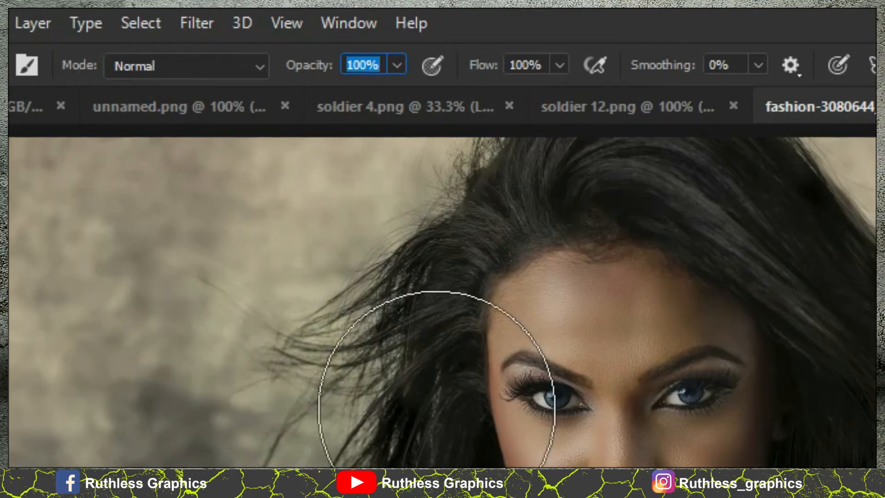
{"action": "key", "text": "Return"}
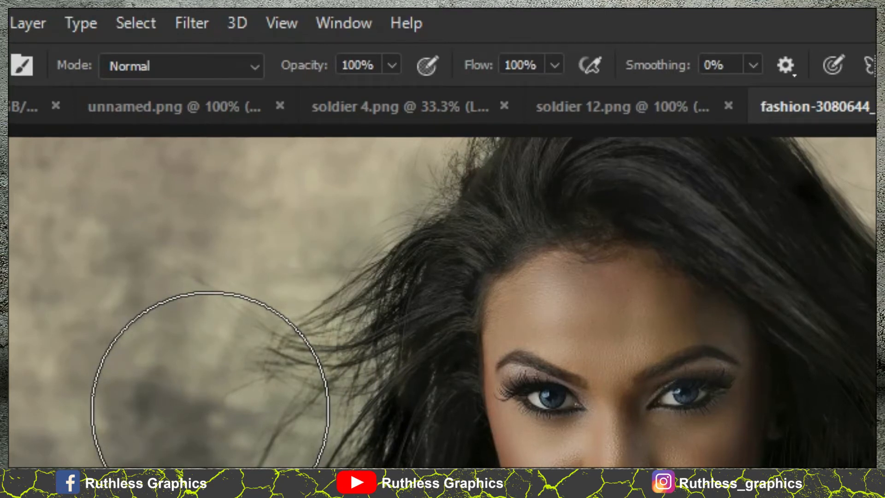
{"action": "key", "text": "shift+3"}
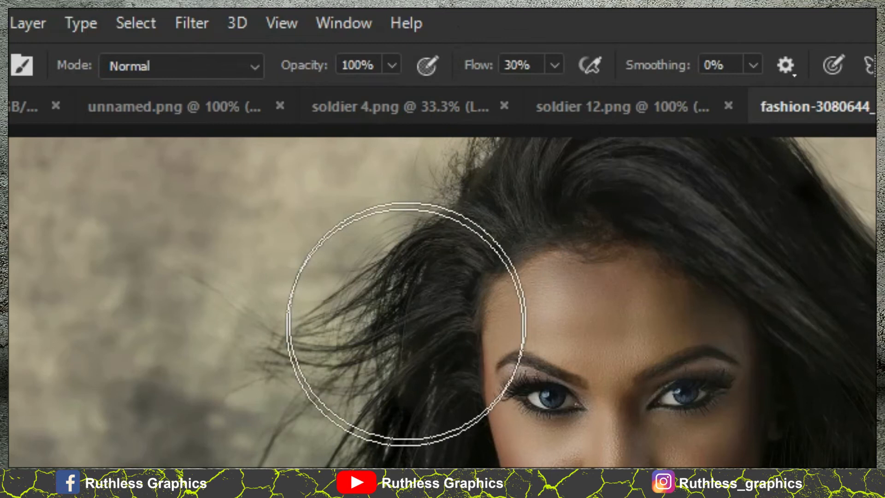
{"action": "key", "text": "shift+0"}
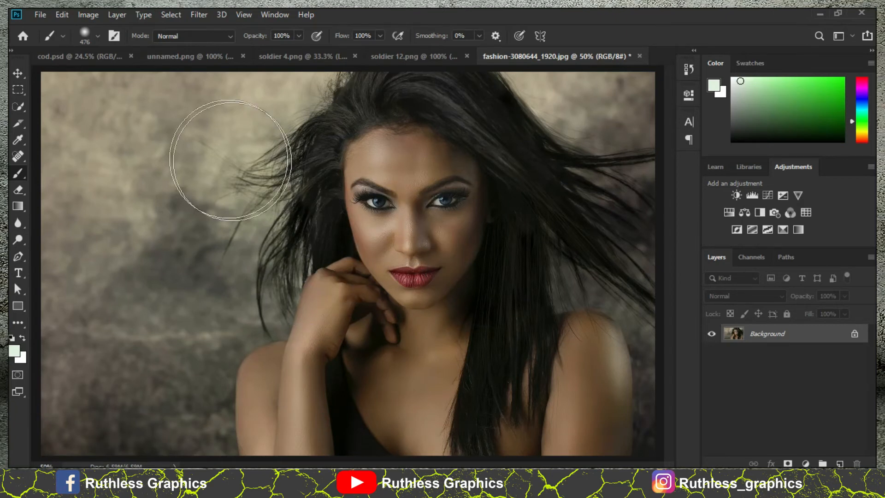
- Set the brush size to 152 px in the brush settings
{"action": "left_click", "coordinate": [86, 37]}
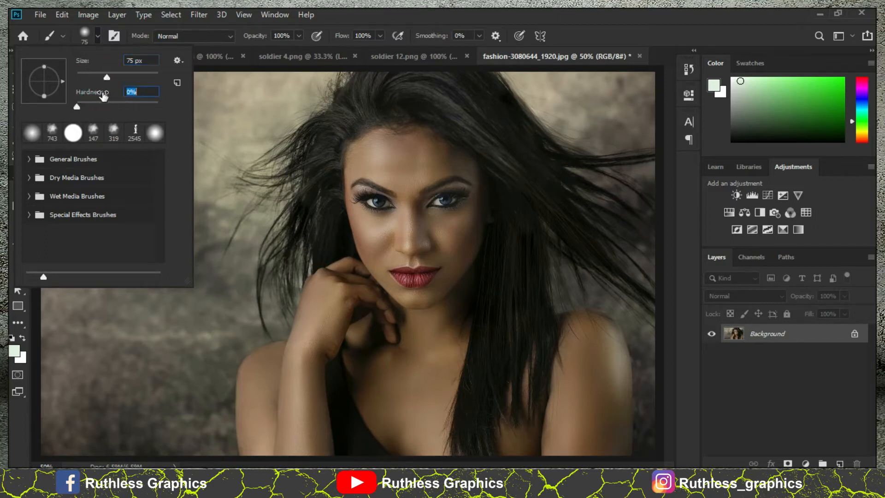
{"action": "left_click_drag", "start_coordinate": [110, 77], "coordinate": [141, 77]}
{"action": "left_click", "coordinate": [79, 28]}
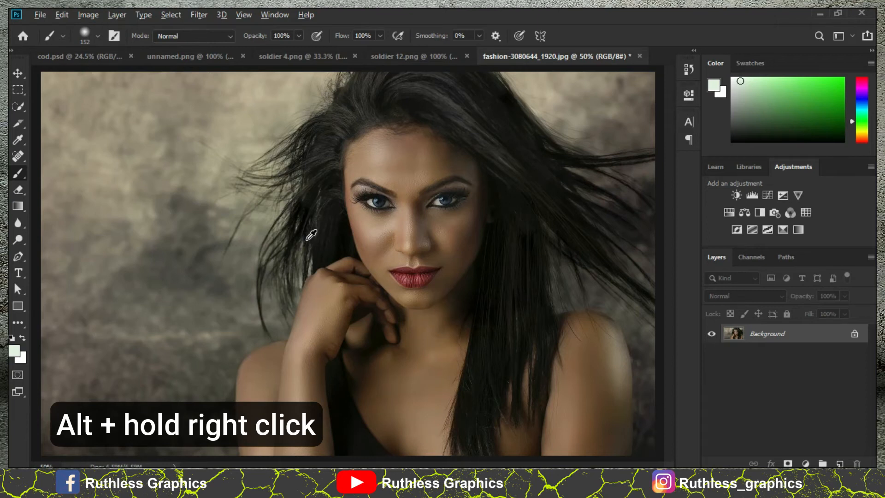
- Resize the brush to 340 px interactively on the canvas, and toggle the precise crosshair cursor on and off
{"action": "right_click", "coordinate": [307, 239], "text": "alt"}
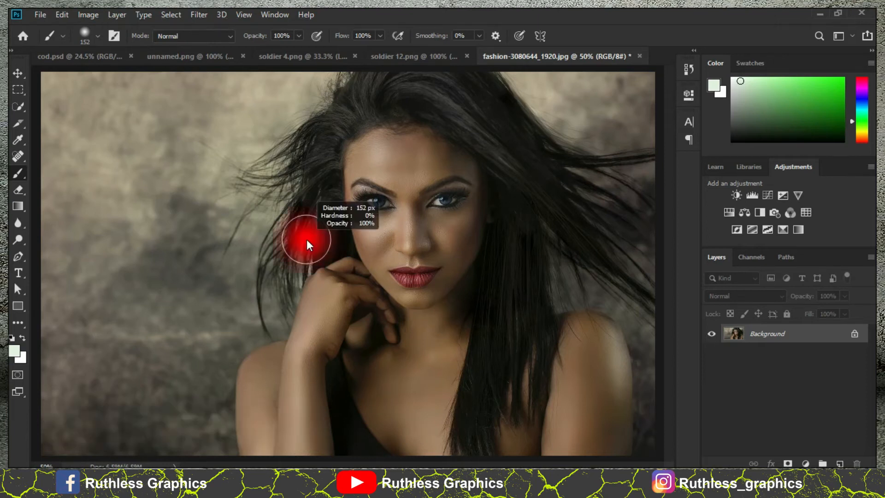
{"action": "mouse_move", "coordinate": [308, 244]}
{"action": "left_mouse_down"}
{"action": "mouse_move", "coordinate": [283, 253]}
{"action": "mouse_move", "coordinate": [415, 249]}
{"action": "mouse_move", "coordinate": [397, 229]}
{"action": "mouse_move", "coordinate": [393, 182]}
{"action": "mouse_move", "coordinate": [372, 271]}
{"action": "mouse_move", "coordinate": [381, 395]}
{"action": "mouse_move", "coordinate": [375, 193]}
{"action": "mouse_move", "coordinate": [365, 357]}
{"action": "mouse_move", "coordinate": [330, 275]}
{"action": "mouse_move", "coordinate": [288, 271]}
{"action": "mouse_move", "coordinate": [330, 270]}
{"action": "mouse_move", "coordinate": [295, 262]}
{"action": "left_mouse_up"}
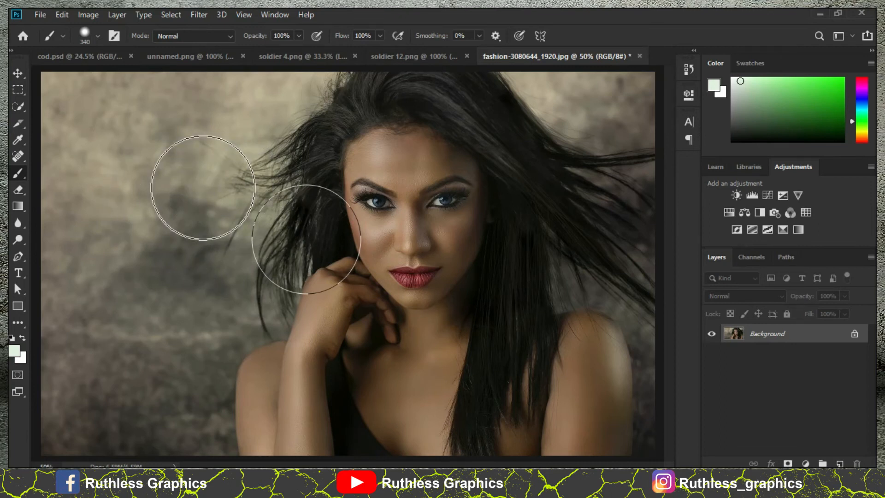
{"action": "key", "text": "Caps_Lock"}
{"action": "key", "text": "Caps_Lock"}
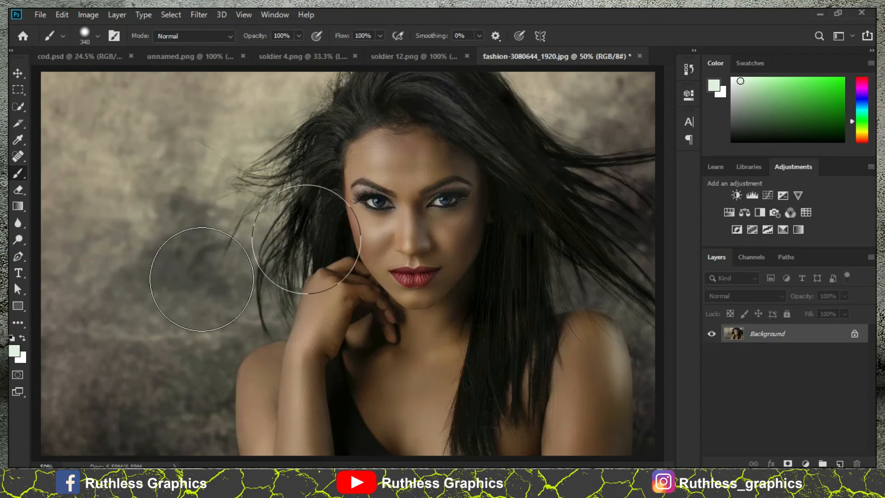
- In the cod.psd document, copy the layer effects of Layer 4 copy onto Layer 4 copy 2 and make Layer 4 copy 2 visible
{"action": "left_click", "coordinate": [94, 58]}
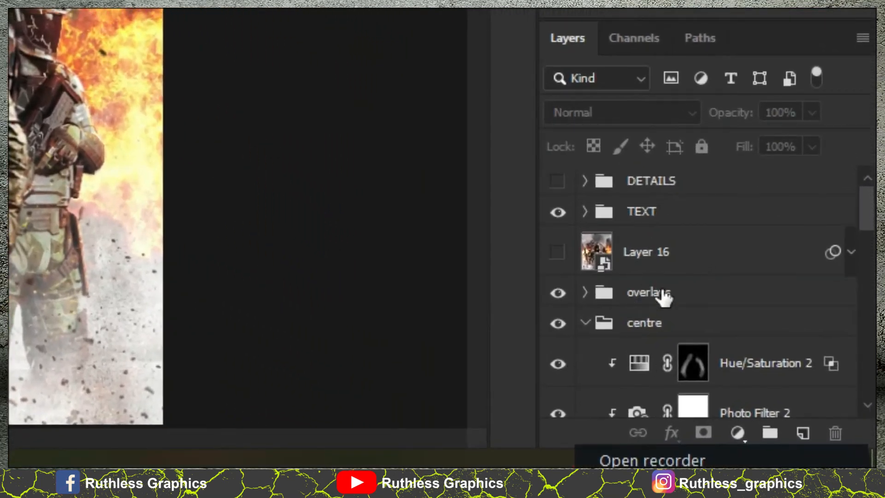
{"action": "scroll", "coordinate": [664, 297], "scroll_direction": "down", "scroll_amount": 5}
{"action": "scroll", "coordinate": [733, 274], "scroll_direction": "down", "scroll_amount": 2}
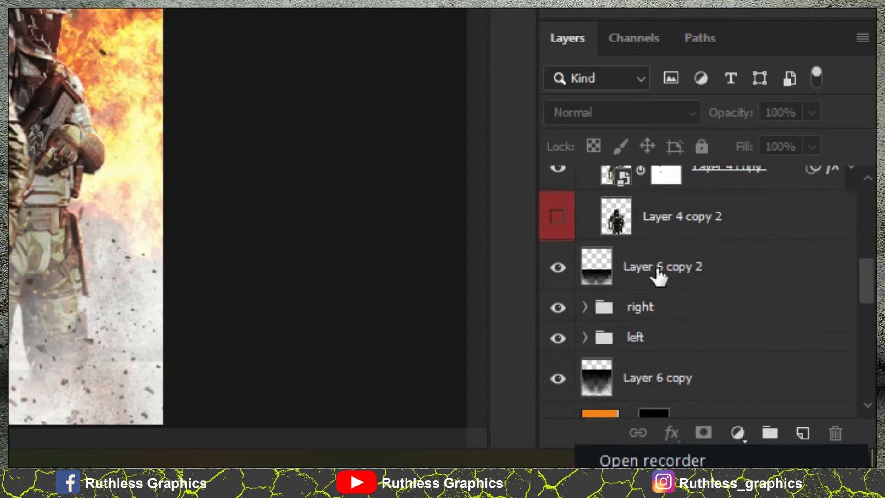
{"action": "scroll", "coordinate": [657, 277], "scroll_direction": "up", "scroll_amount": 1}
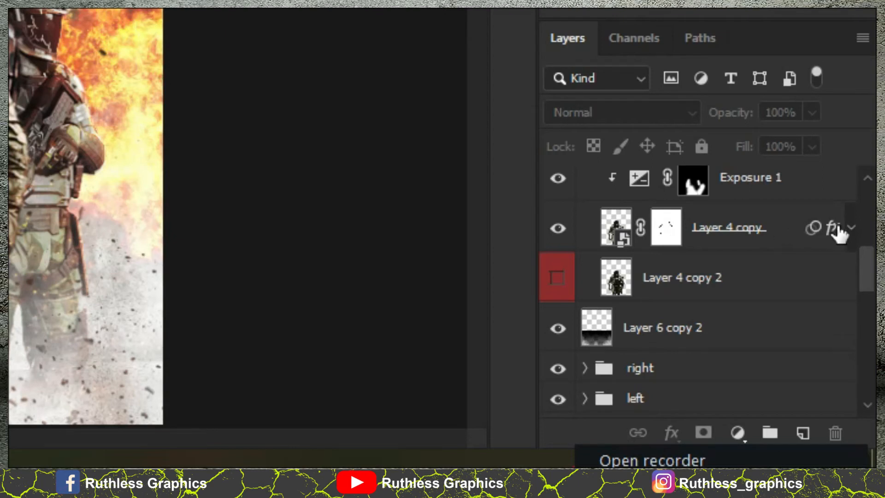
{"action": "left_click_drag", "start_coordinate": [834, 233], "coordinate": [682, 263]}
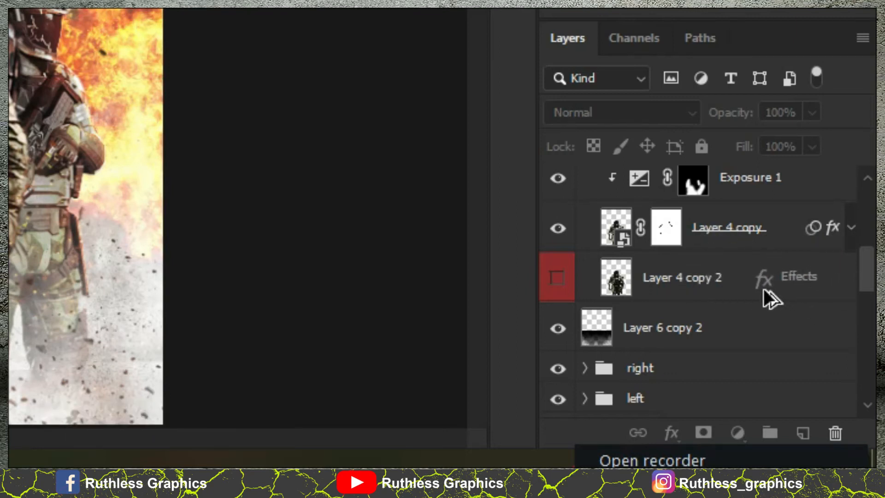
{"action": "left_click_drag", "start_coordinate": [763, 289], "coordinate": [763, 289]}
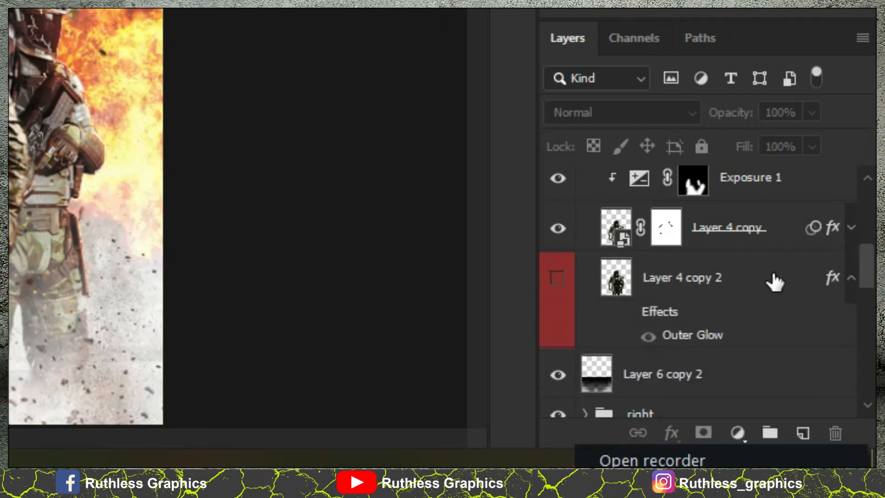
{"action": "left_click", "coordinate": [558, 287]}
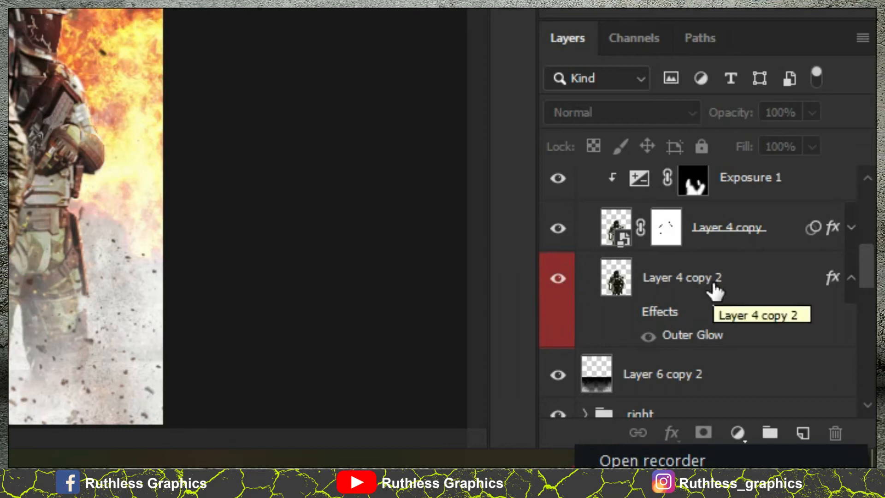
- Clear the layer style of Layer 4 copy 2 and copy the smart filters of Layer 4 copy onto it
{"action": "scroll", "coordinate": [715, 289], "scroll_direction": "up", "scroll_amount": 1}
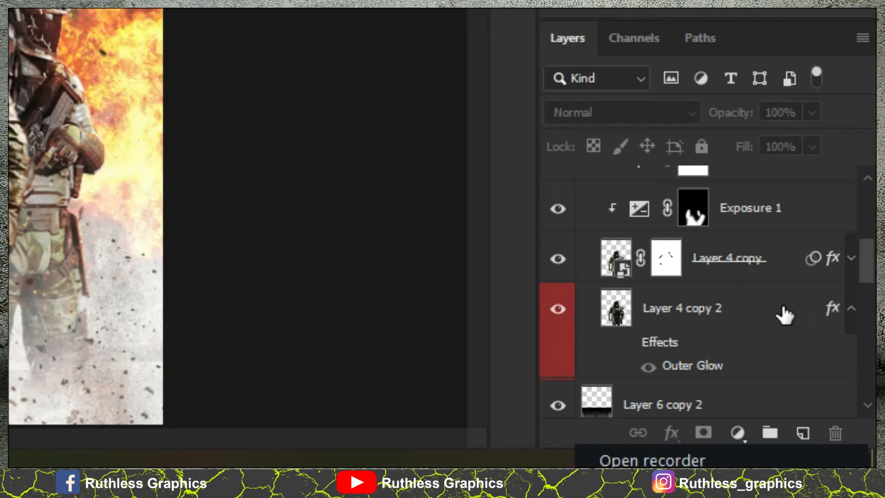
{"action": "right_click", "coordinate": [757, 312]}
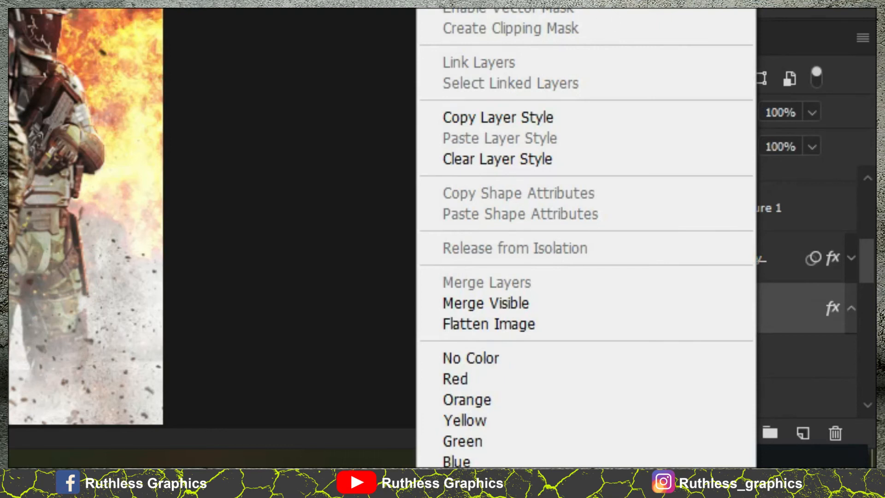
{"action": "left_click", "coordinate": [498, 159]}
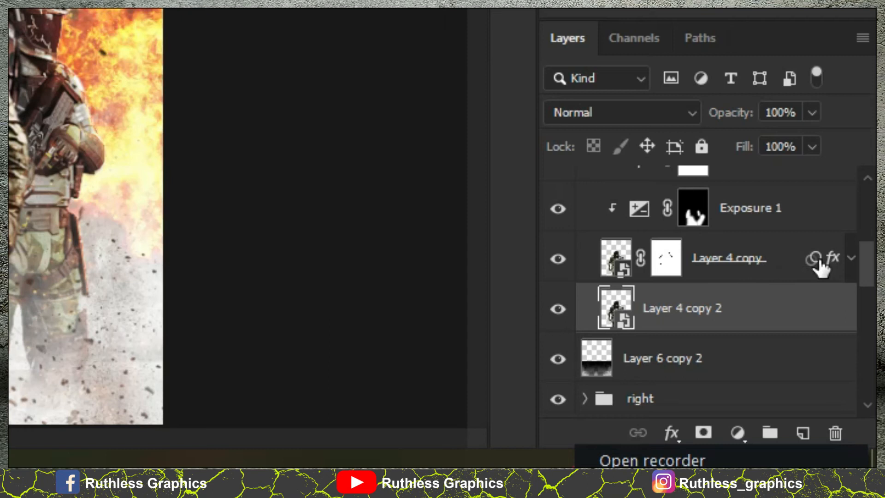
{"action": "left_click_drag", "start_coordinate": [809, 259], "coordinate": [796, 321]}
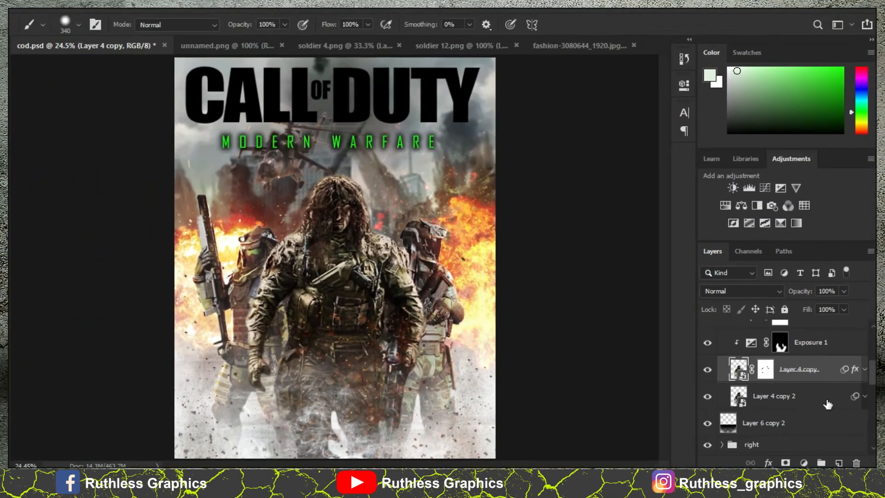
{"action": "left_click", "coordinate": [828, 404]}
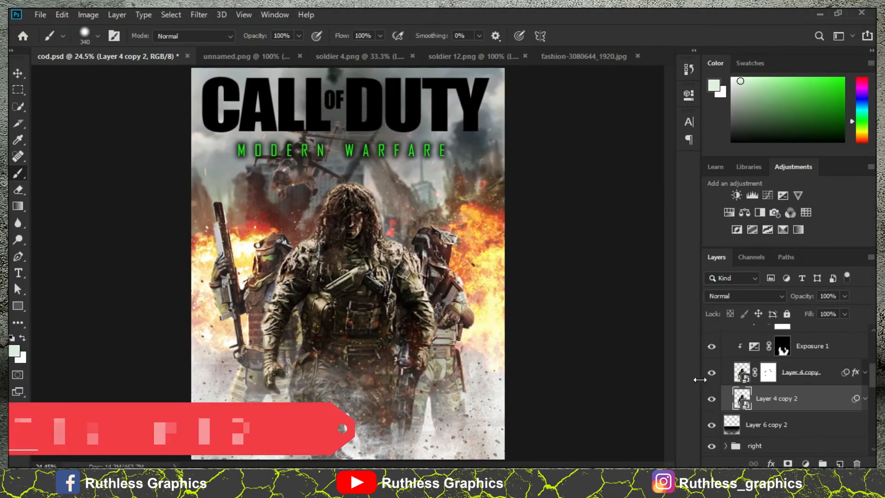
- Stamp all visible layers into a new layer above the TEXT group and hide every other layer
{"action": "scroll", "coordinate": [750, 390], "scroll_direction": "up", "scroll_amount": 4}
{"action": "scroll", "coordinate": [750, 390], "scroll_direction": "up", "scroll_amount": 1}
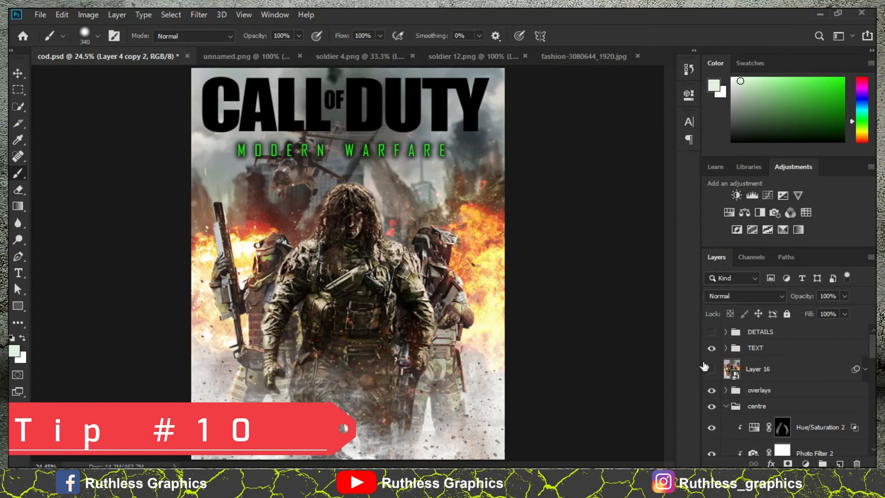
{"action": "left_click", "coordinate": [770, 353]}
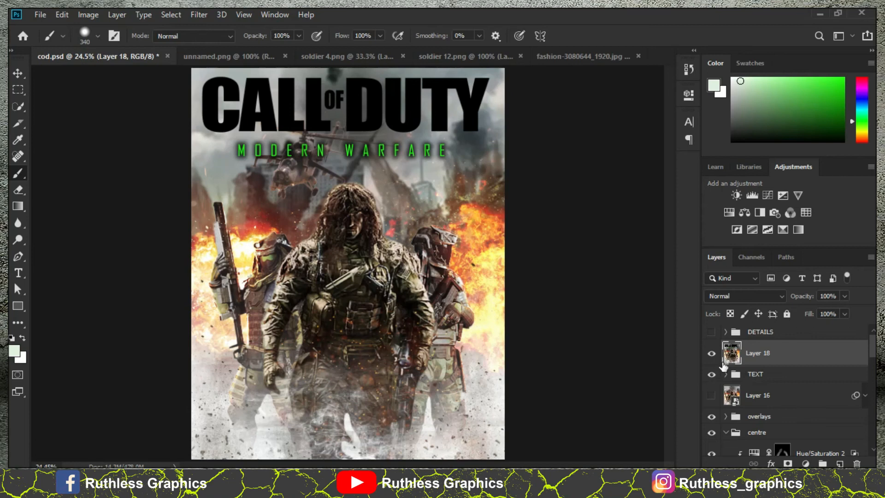
{"action": "left_click", "coordinate": [712, 354], "text": "alt"}
{"action": "left_click", "coordinate": [714, 355]}
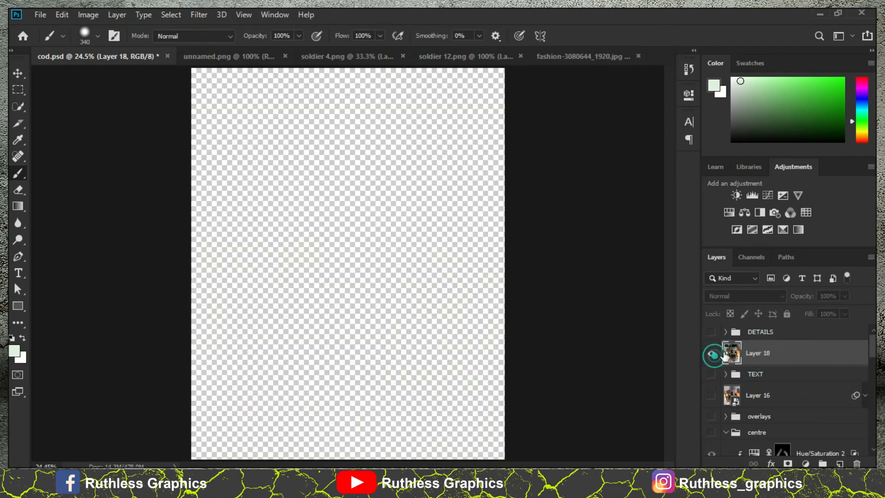
{"action": "left_click", "coordinate": [713, 355]}
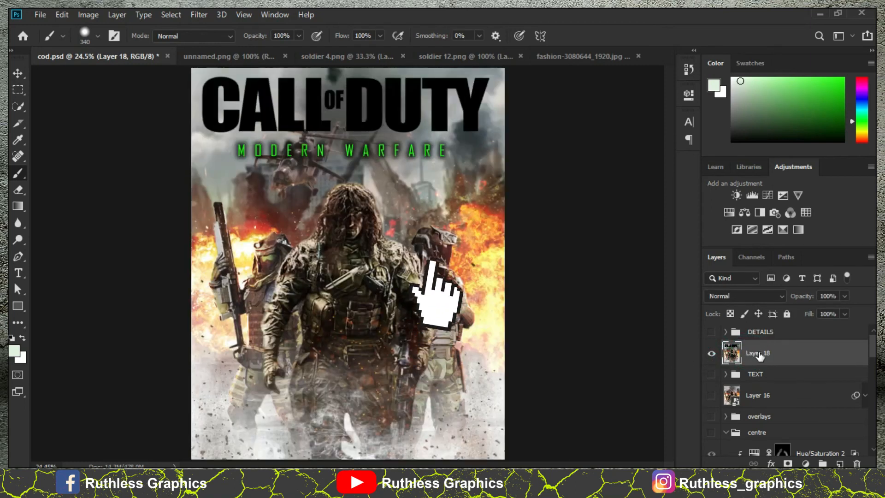